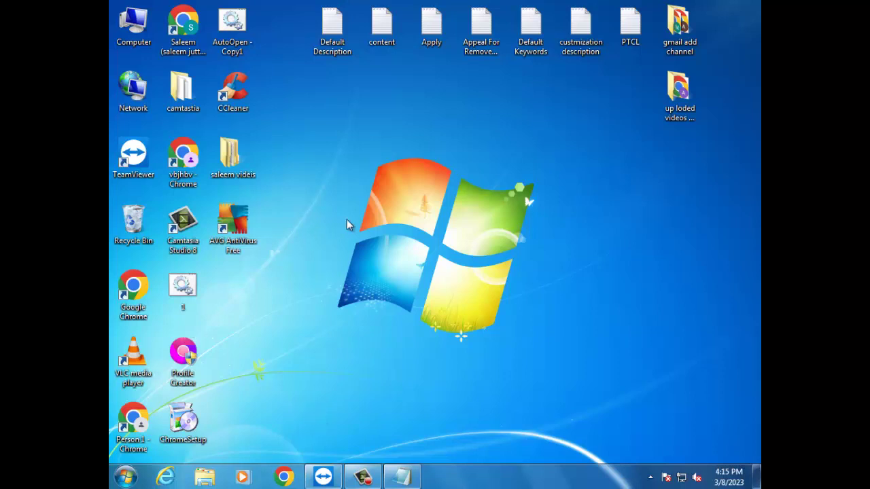
{"action": "right_click", "coordinate": [420, 172]}
{"action": "left_click", "coordinate": [474, 211]}
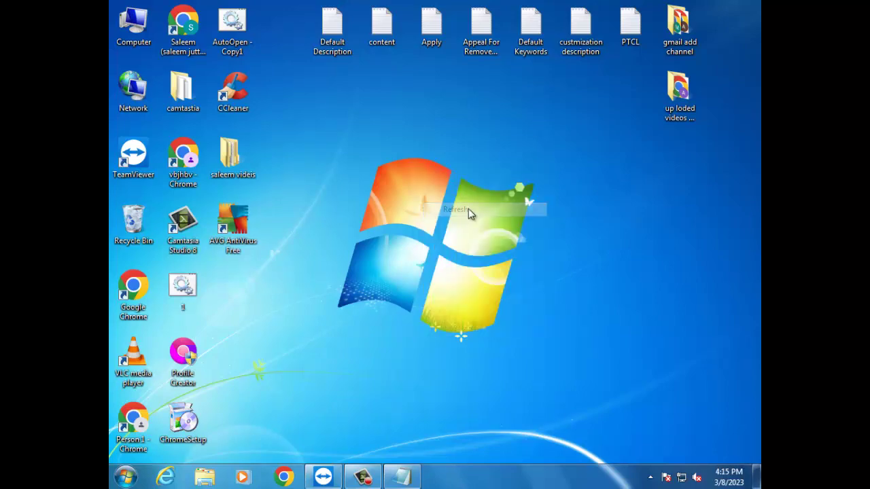
{"action": "right_click", "coordinate": [468, 213]}
{"action": "left_click", "coordinate": [486, 243]}
{"action": "right_click", "coordinate": [422, 197]}
{"action": "left_click", "coordinate": [453, 234]}
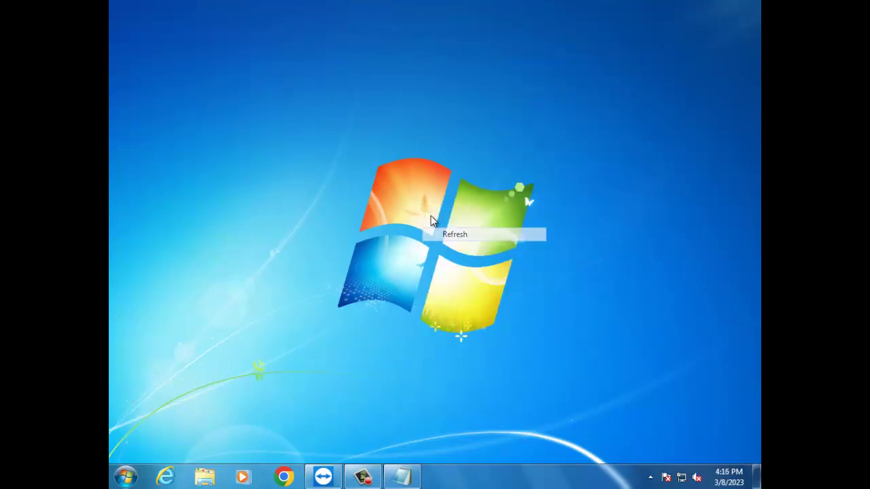
{"action": "right_click", "coordinate": [428, 215]}
{"action": "left_click", "coordinate": [477, 250]}
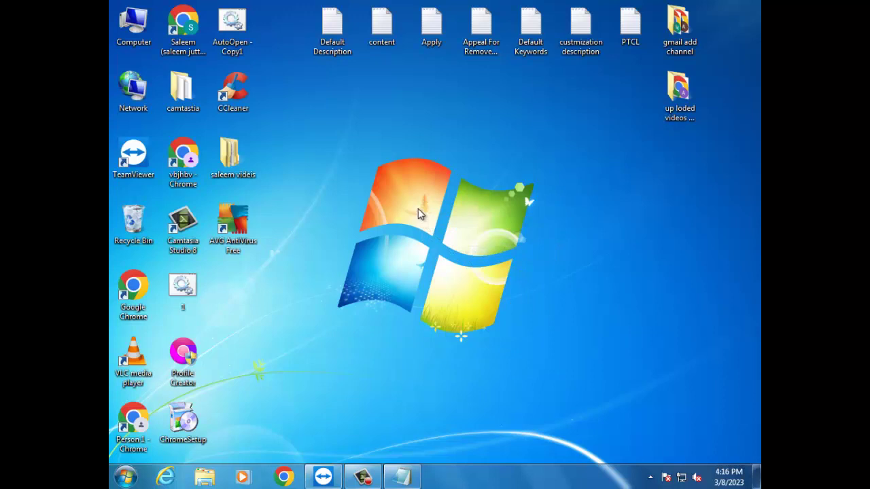
{"action": "right_click", "coordinate": [365, 169]}
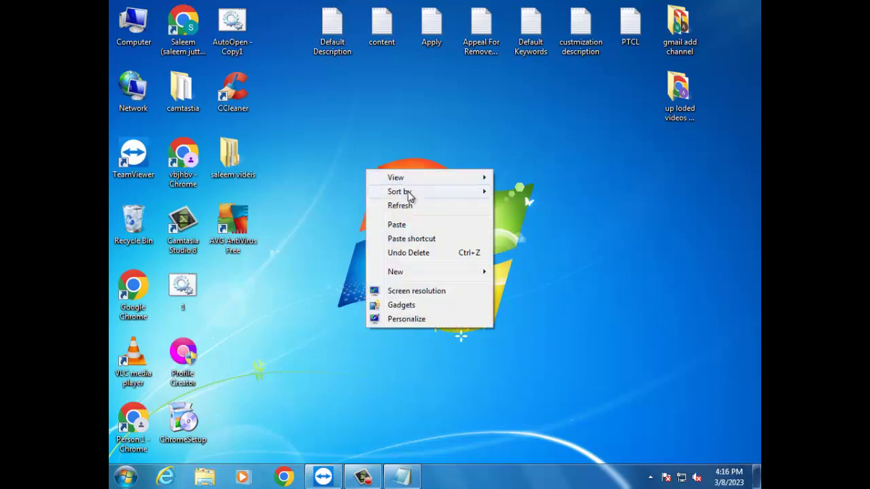
{"action": "left_click", "coordinate": [409, 206]}
{"action": "right_click", "coordinate": [409, 204]}
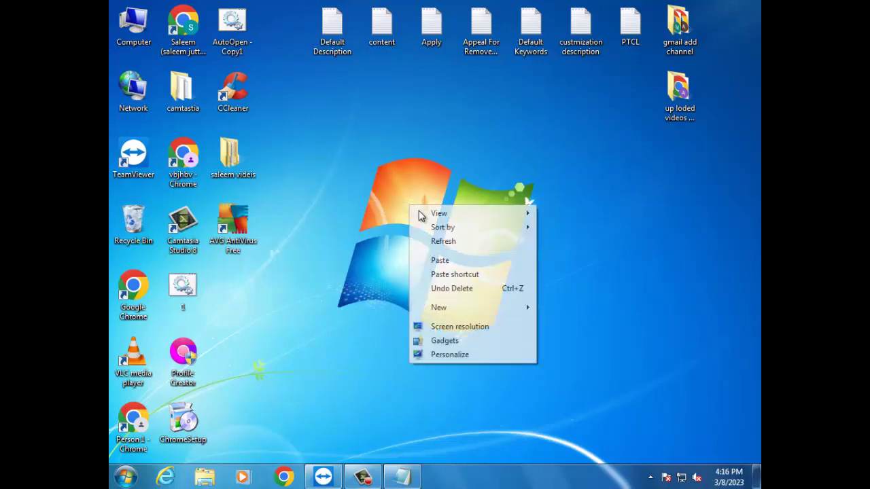
{"action": "left_click", "coordinate": [442, 243]}
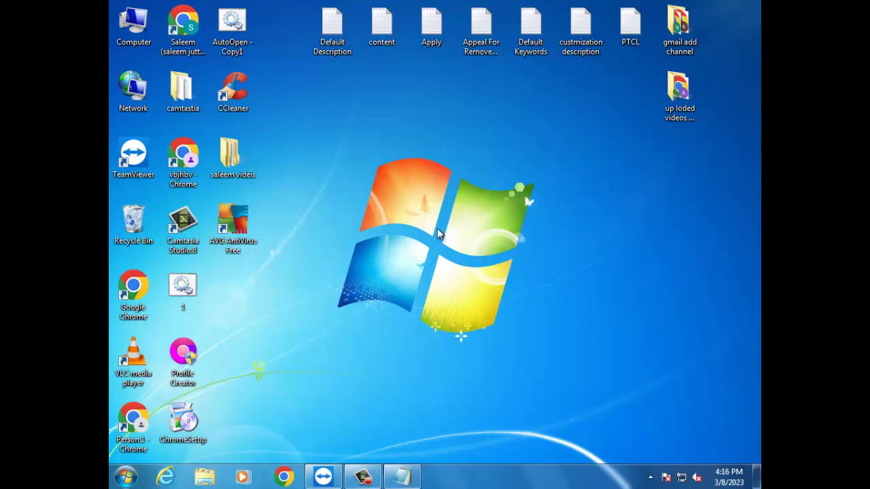
{"action": "right_click", "coordinate": [450, 188]}
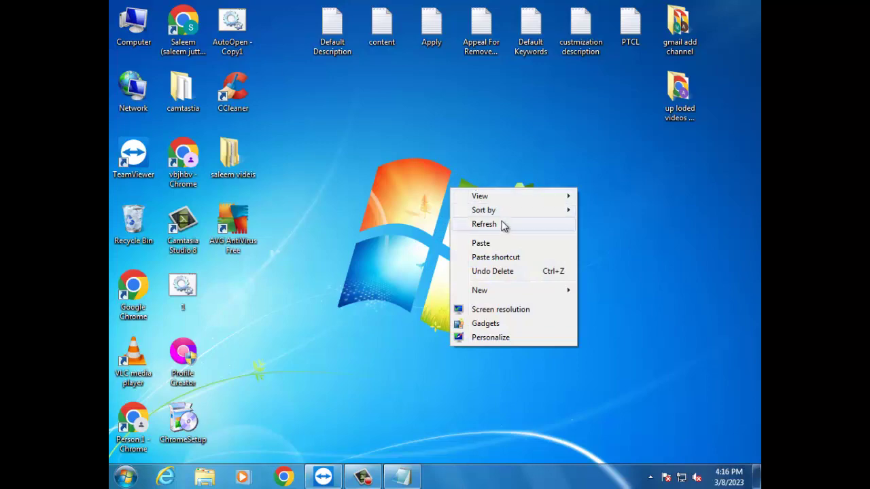
{"action": "left_click", "coordinate": [504, 226]}
{"action": "right_click", "coordinate": [445, 177]}
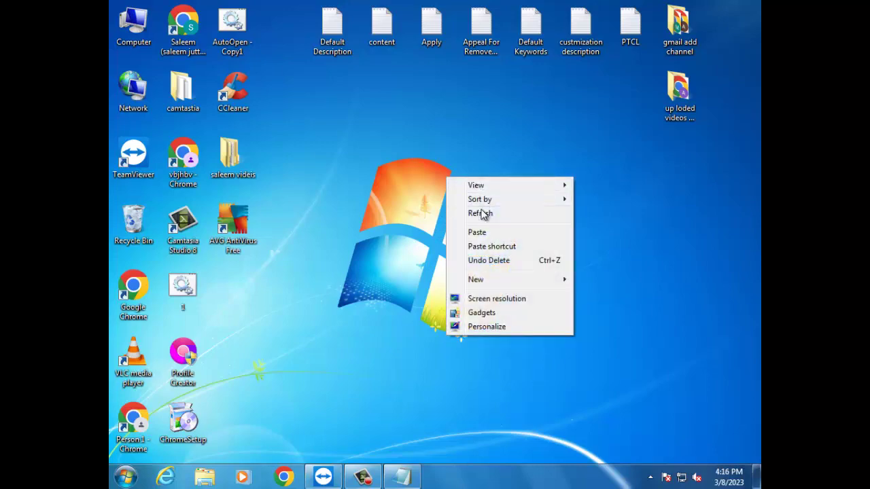
{"action": "left_click", "coordinate": [482, 214]}
{"action": "right_click", "coordinate": [442, 149]}
{"action": "left_click", "coordinate": [478, 185]}
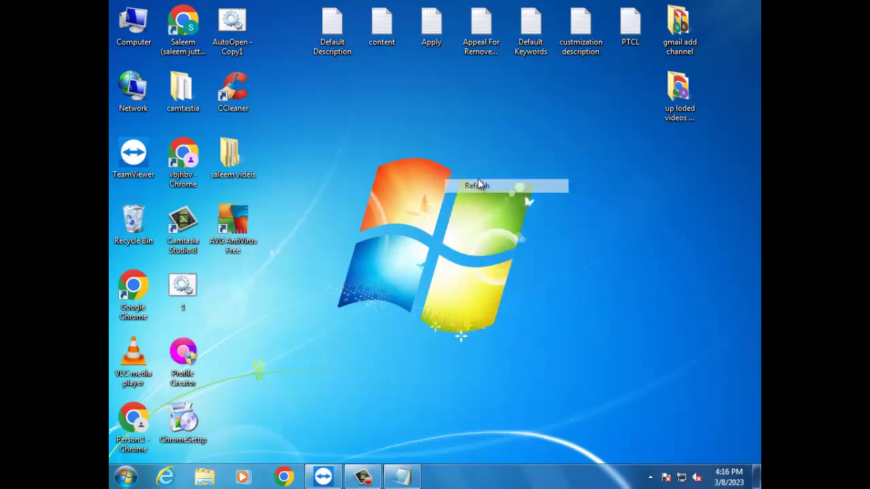
{"action": "right_click", "coordinate": [450, 165]}
{"action": "left_click", "coordinate": [489, 201]}
{"action": "right_click", "coordinate": [430, 170]}
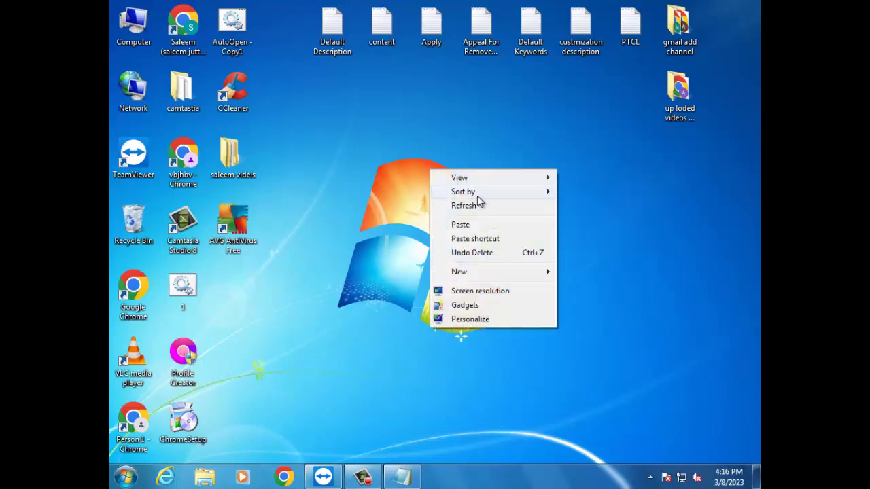
{"action": "left_click", "coordinate": [479, 201]}
{"action": "right_click", "coordinate": [412, 159]}
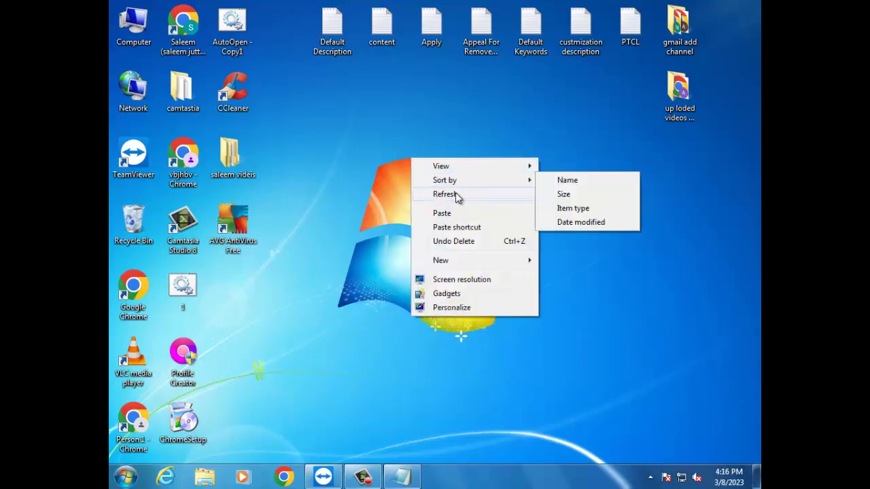
{"action": "left_click", "coordinate": [456, 195]}
{"action": "right_click", "coordinate": [423, 153]}
{"action": "left_click", "coordinate": [459, 190]}
{"action": "right_click", "coordinate": [414, 167]}
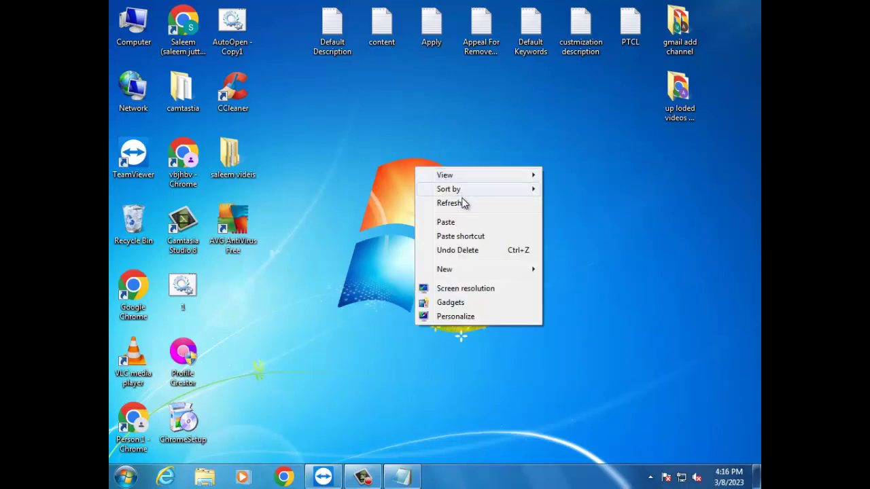
{"action": "left_click", "coordinate": [463, 203]}
{"action": "right_click", "coordinate": [424, 168]}
{"action": "left_click", "coordinate": [468, 204]}
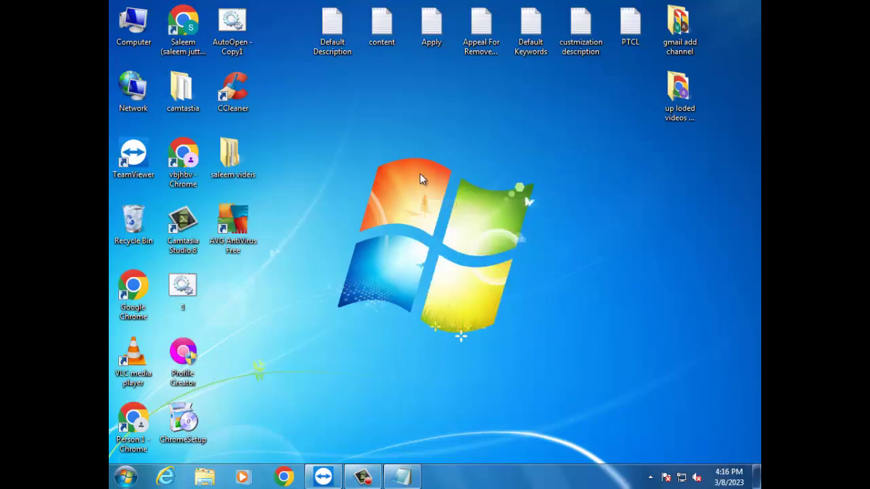
{"action": "right_click", "coordinate": [419, 174]}
{"action": "left_click", "coordinate": [454, 208]}
{"action": "right_click", "coordinate": [441, 193]}
{"action": "left_click", "coordinate": [466, 231]}
Delete the CCleaner shortcut from the desktop and confirm the deletion.
{"action": "right_click", "coordinate": [250, 95]}
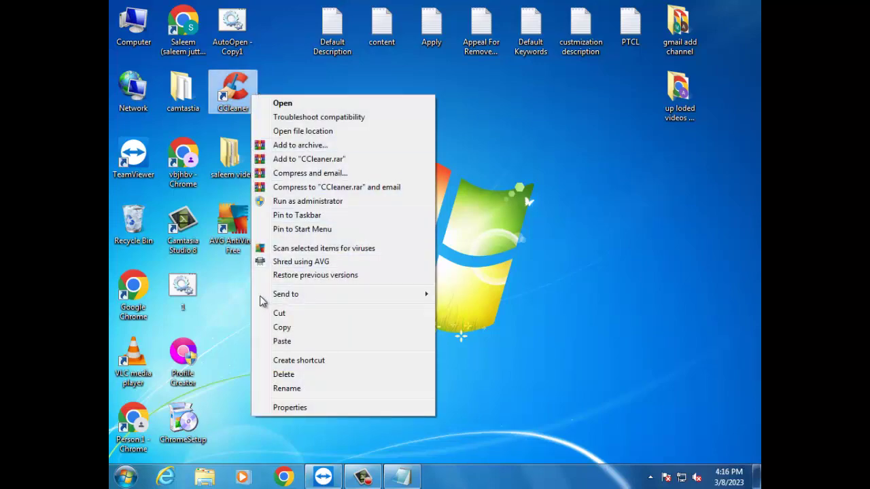
{"action": "left_click", "coordinate": [283, 374]}
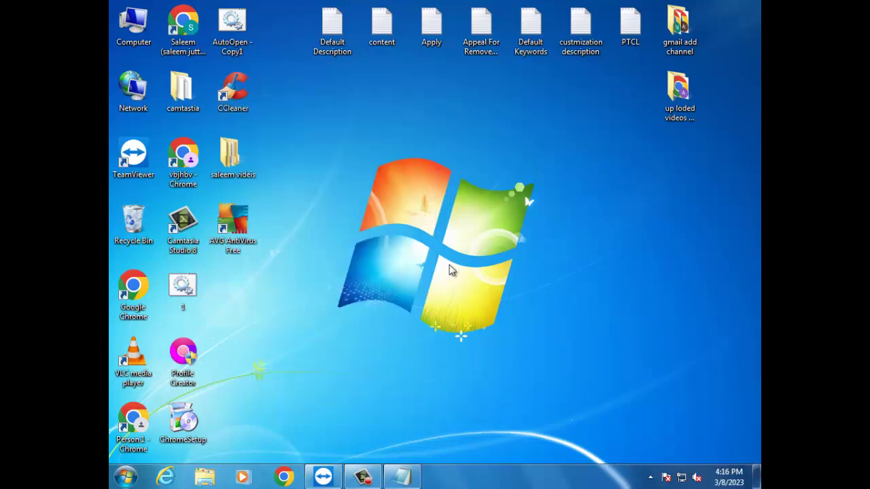
{"action": "left_click", "coordinate": [487, 307]}
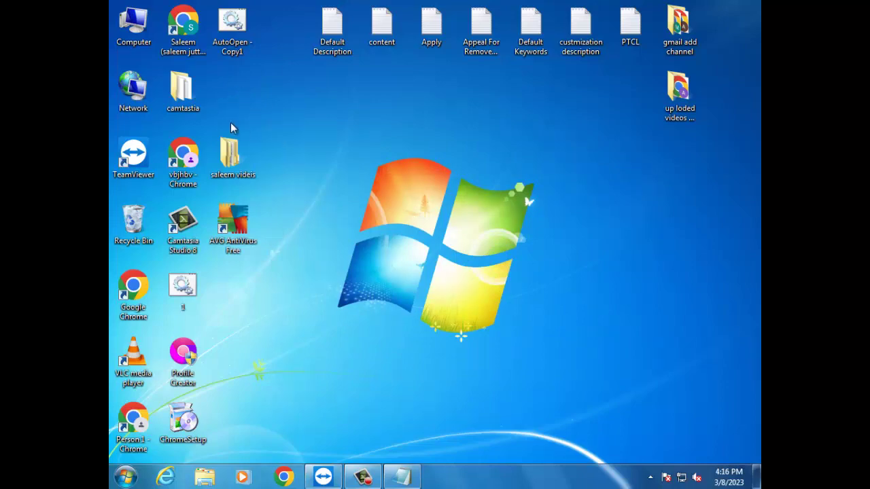
Permanently delete the CCleaner shortcut from the Recycle Bin, then close the Recycle Bin window.
{"action": "double_click", "coordinate": [144, 228]}
{"action": "left_click", "coordinate": [281, 87]}
{"action": "right_click", "coordinate": [281, 86]}
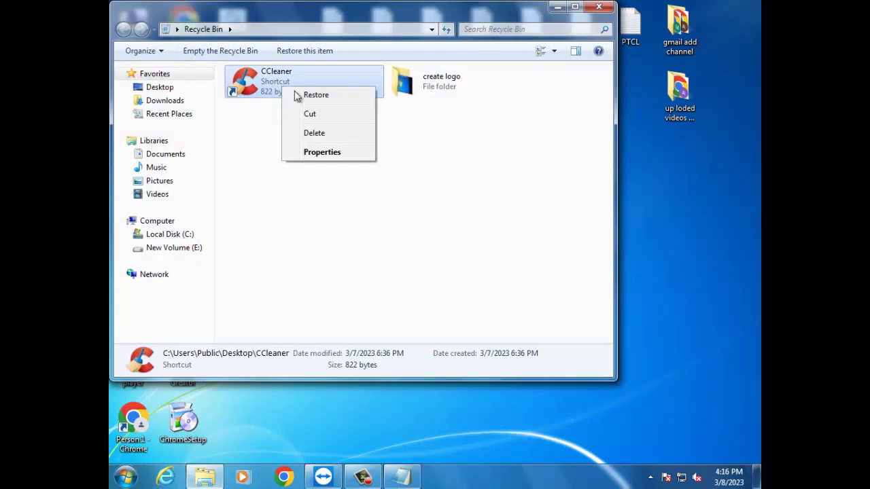
{"action": "left_click", "coordinate": [324, 134]}
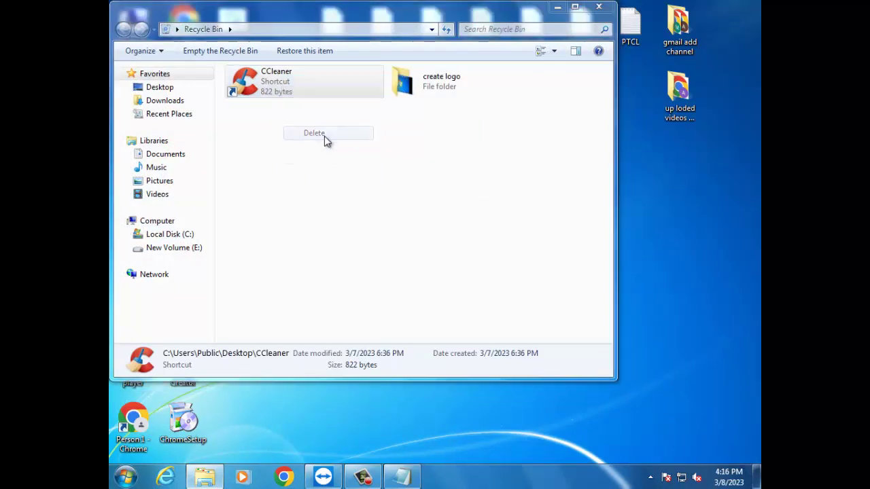
{"action": "left_click", "coordinate": [497, 291]}
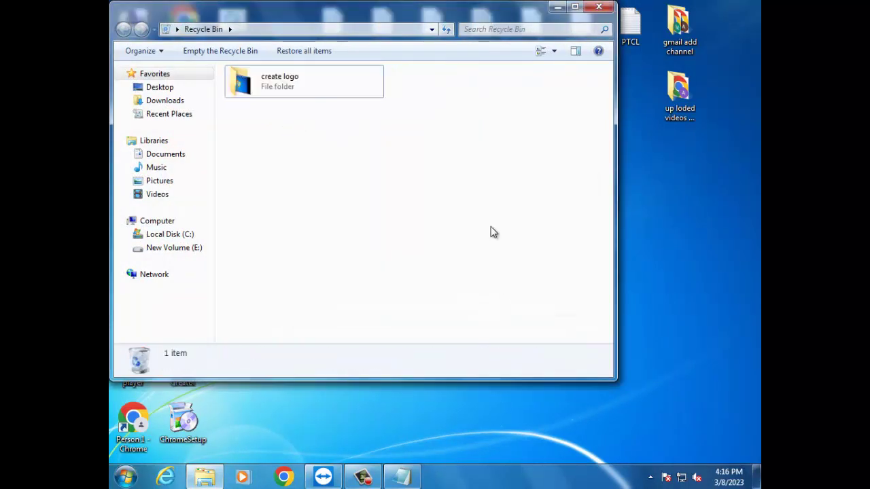
{"action": "right_click", "coordinate": [364, 74]}
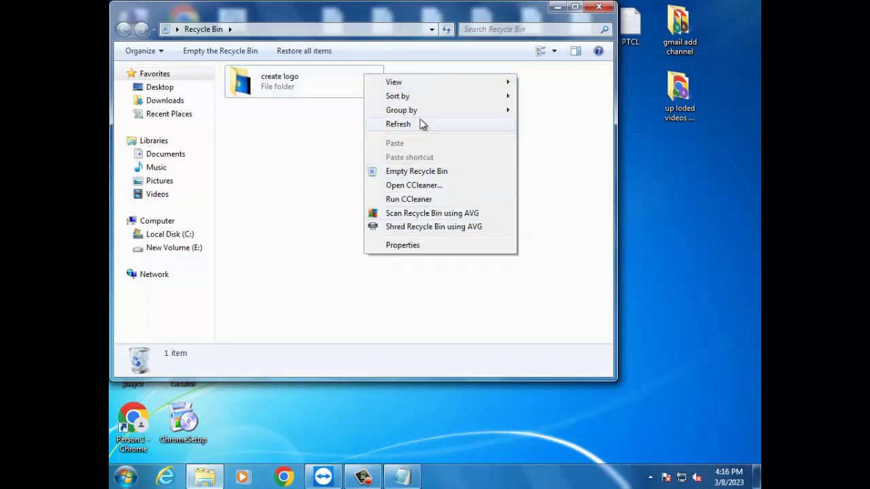
{"action": "left_click", "coordinate": [263, 190]}
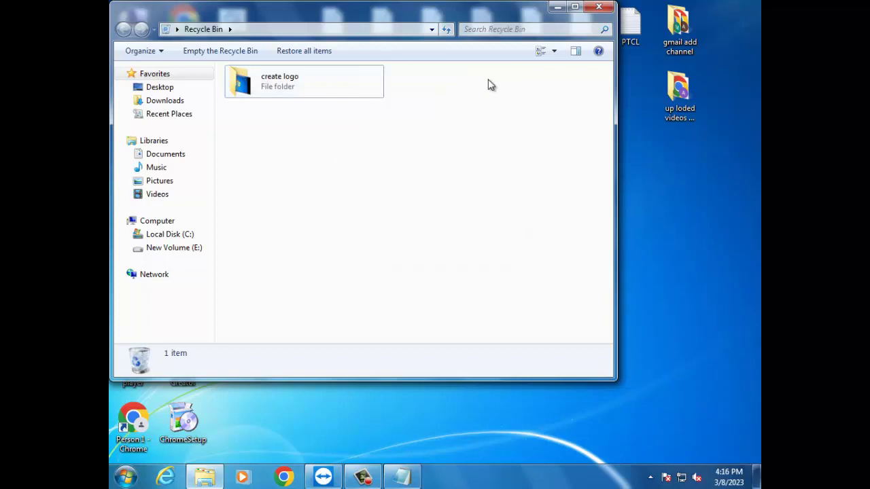
{"action": "left_click", "coordinate": [587, 10]}
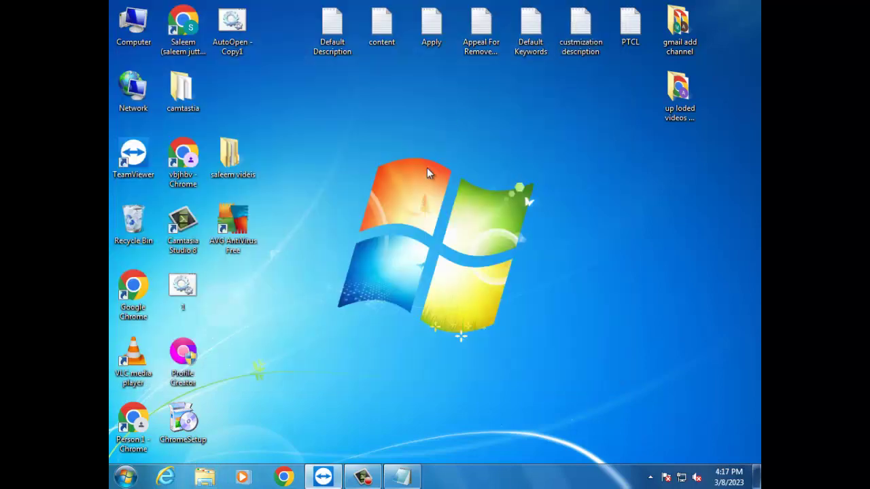
{"action": "right_click", "coordinate": [398, 144]}
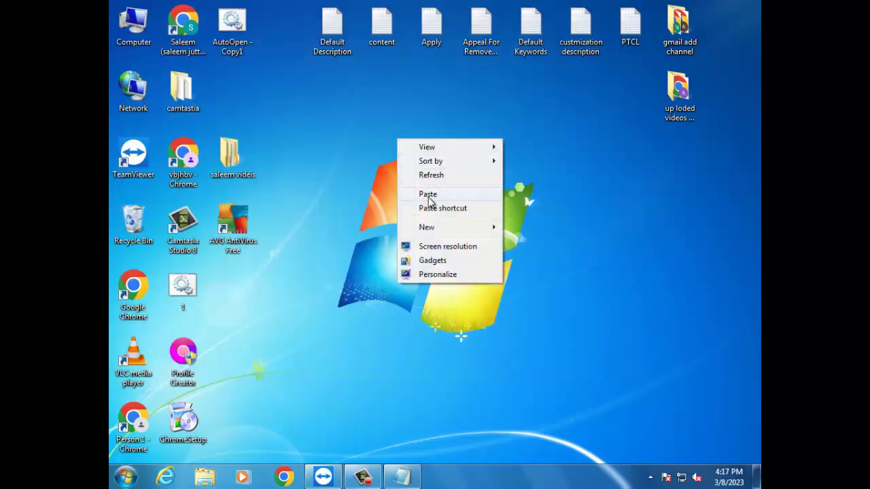
{"action": "right_click", "coordinate": [325, 148]}
{"action": "left_click", "coordinate": [498, 172]}
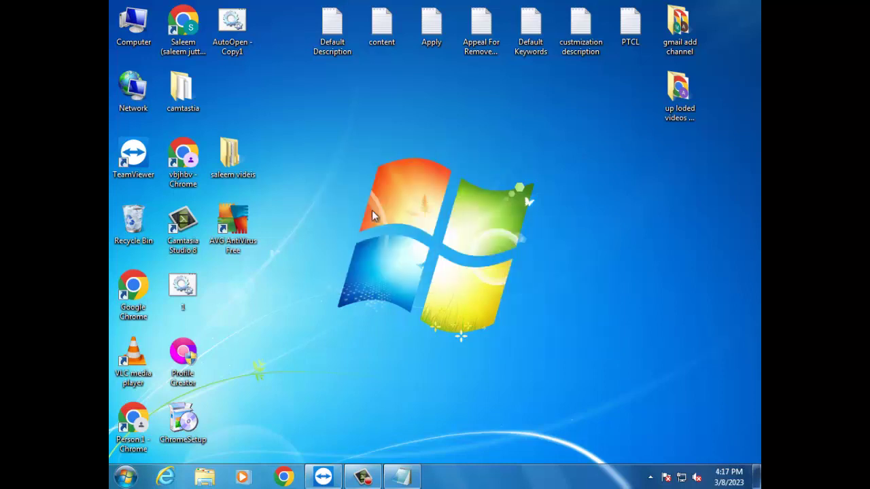
Open Control Panel and set its items to be viewed by Category.
{"action": "left_click", "coordinate": [123, 481]}
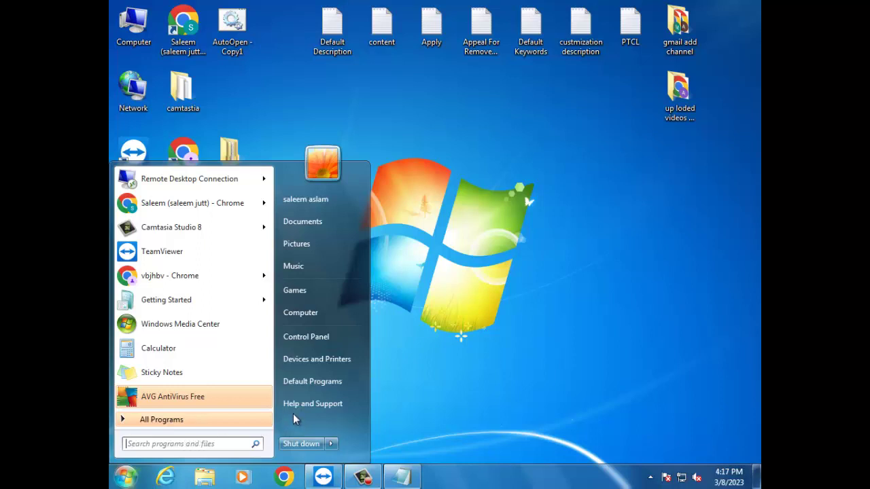
{"action": "left_click", "coordinate": [304, 337]}
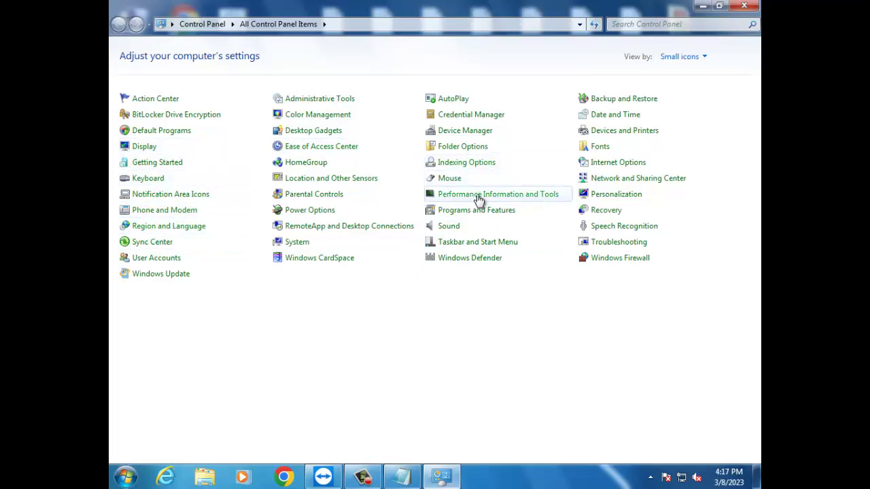
{"action": "left_click", "coordinate": [700, 59]}
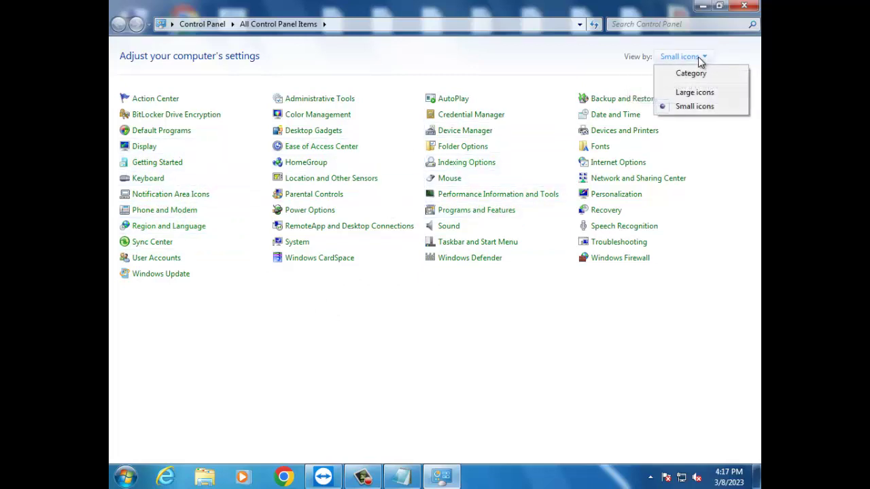
{"action": "left_click", "coordinate": [701, 93]}
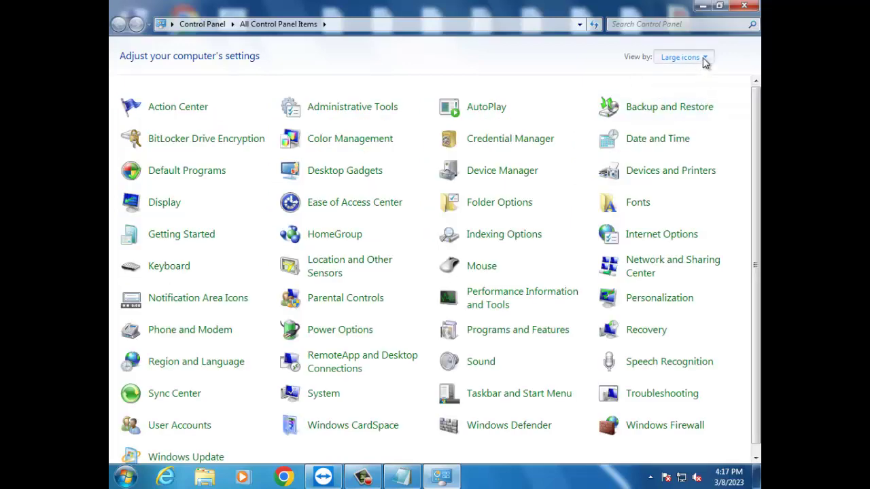
{"action": "left_click", "coordinate": [702, 58]}
{"action": "left_click", "coordinate": [691, 71]}
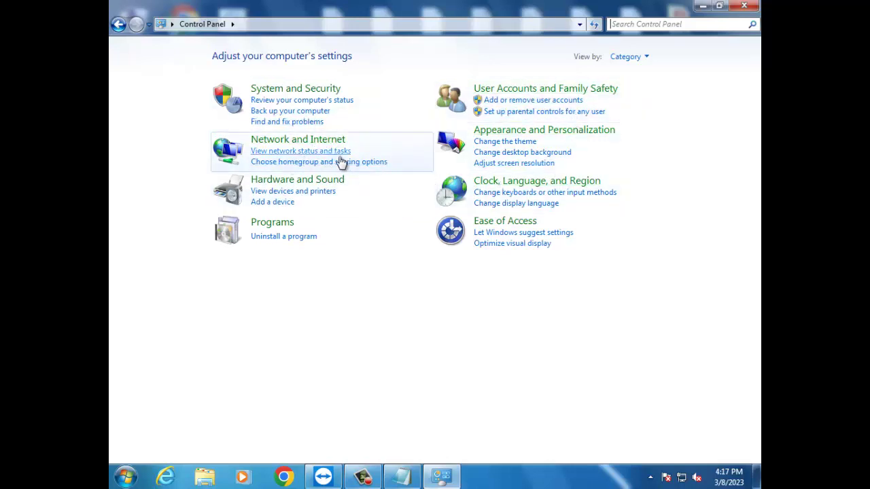
Go to Programs and Features in Control Panel and launch the uninstaller for CCleaner.
{"action": "left_click", "coordinate": [288, 229]}
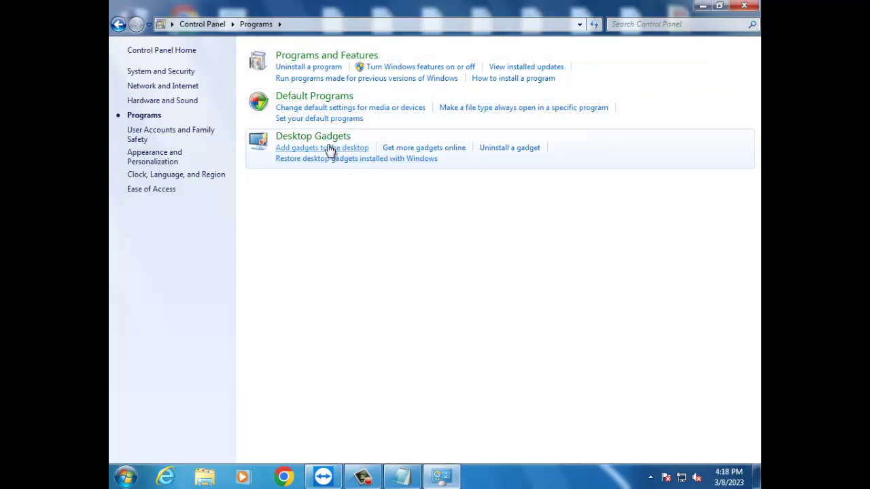
{"action": "left_click", "coordinate": [326, 60]}
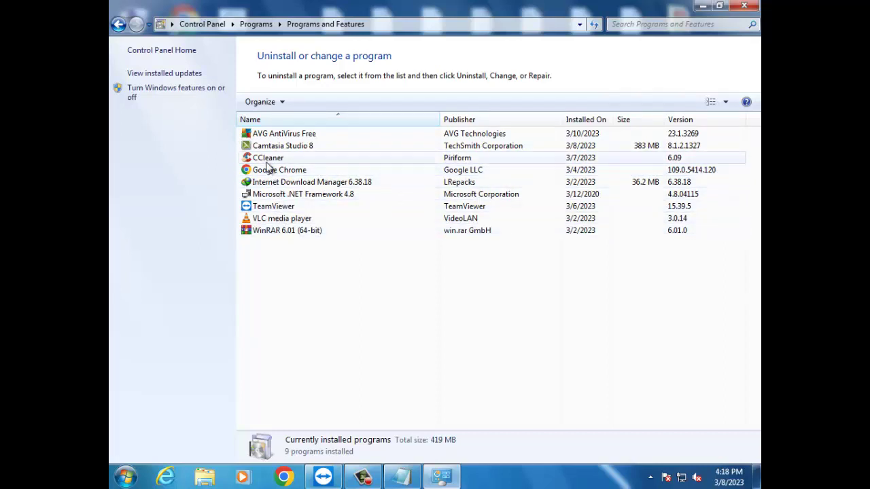
{"action": "right_click", "coordinate": [360, 165]}
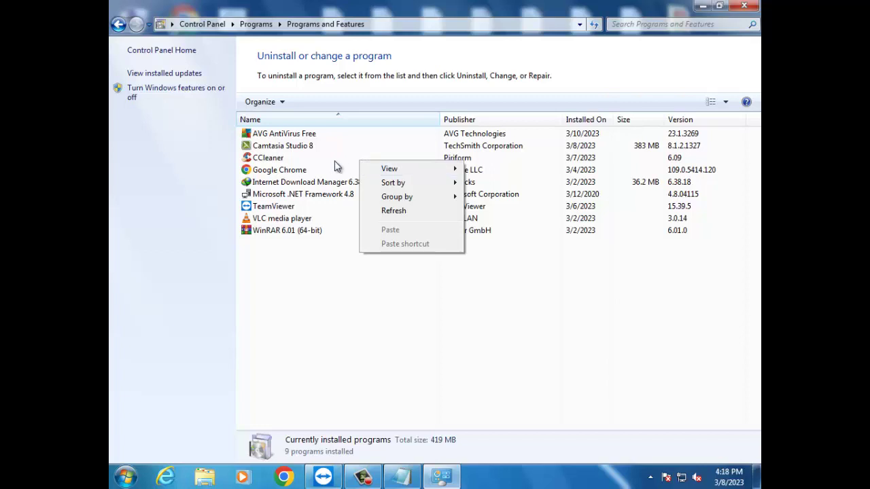
{"action": "right_click", "coordinate": [275, 159]}
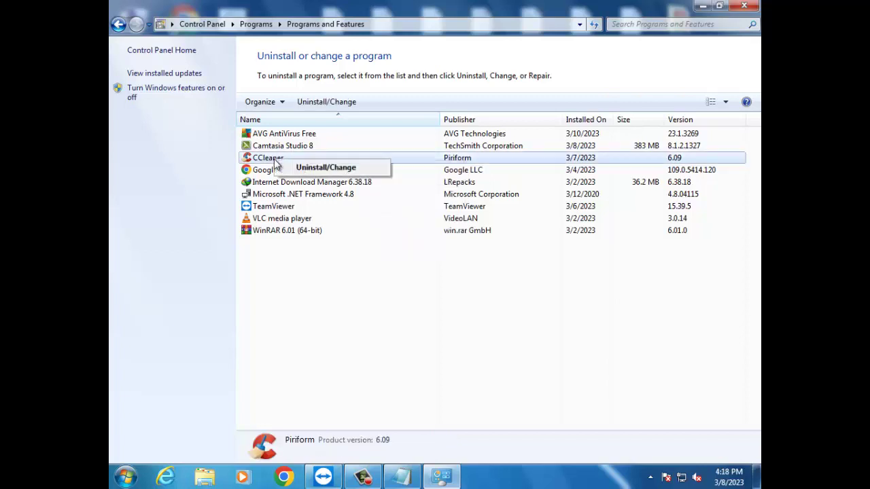
{"action": "left_click", "coordinate": [313, 168]}
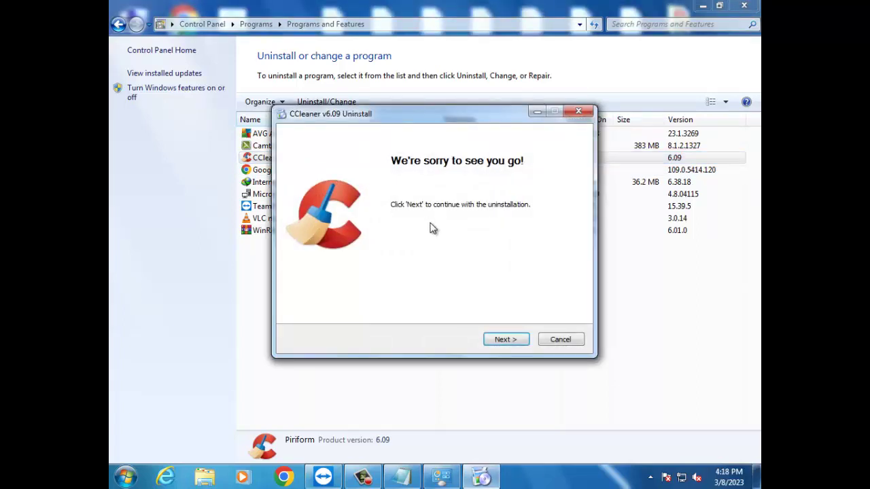
Uninstall CCleaner v6.09 through its wizard, finish the setup, and close the Programs and Features window.
{"action": "left_click", "coordinate": [501, 340]}
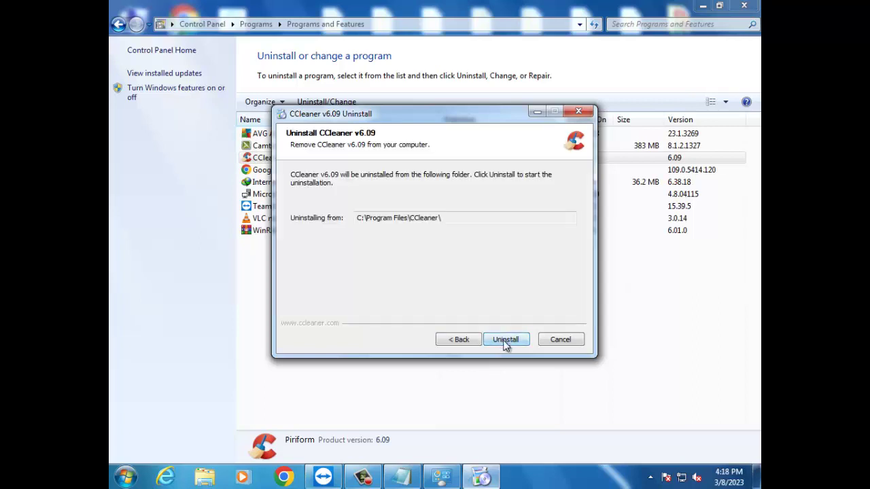
{"action": "left_click", "coordinate": [505, 340]}
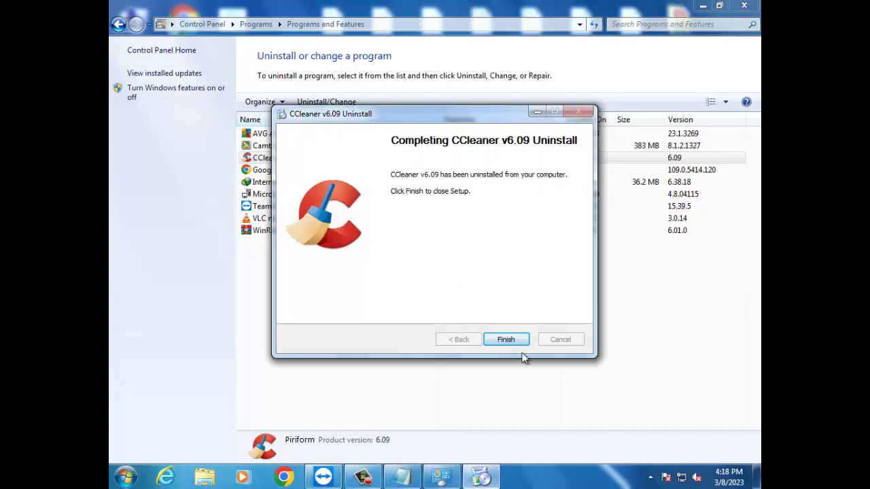
{"action": "left_click", "coordinate": [506, 340]}
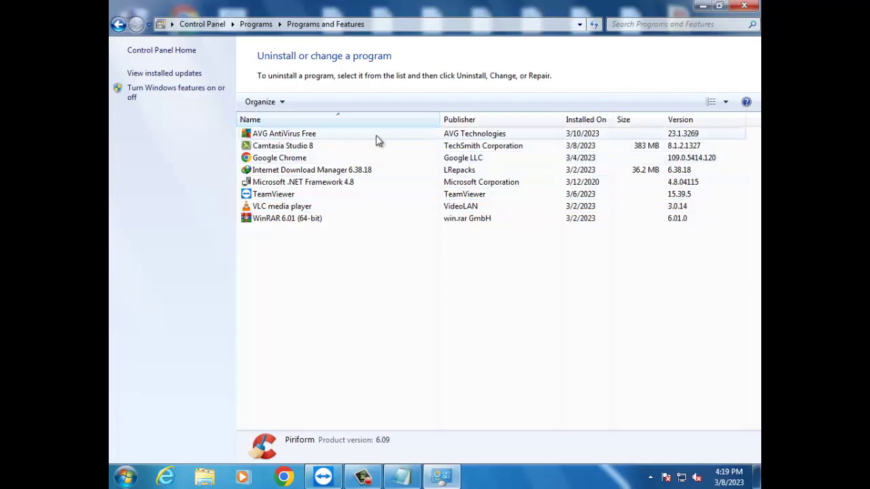
{"action": "left_click", "coordinate": [741, 7]}
{"action": "right_click", "coordinate": [471, 169]}
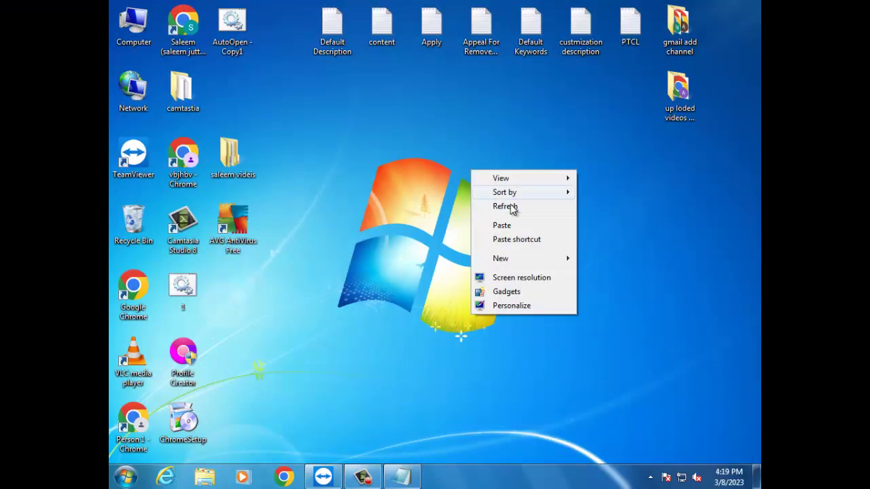
{"action": "left_click", "coordinate": [512, 208]}
{"action": "right_click", "coordinate": [463, 176]}
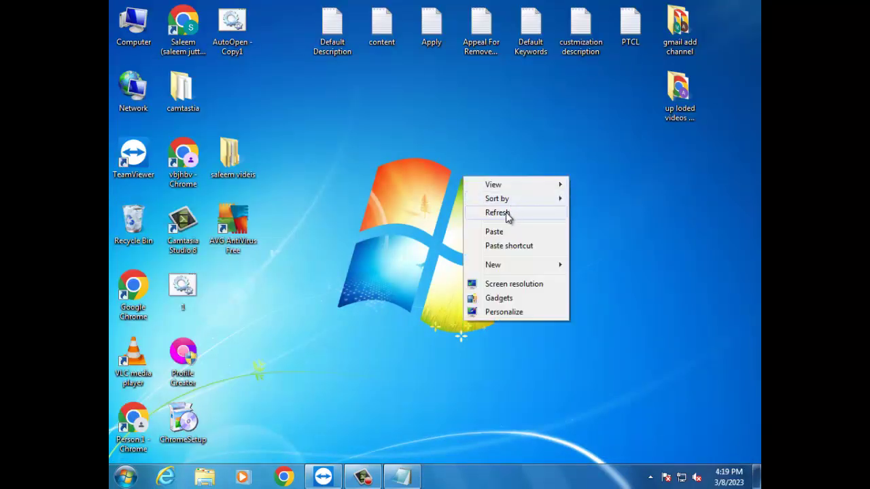
{"action": "left_click", "coordinate": [506, 212]}
{"action": "right_click", "coordinate": [378, 168]}
{"action": "left_click", "coordinate": [441, 206]}
{"action": "right_click", "coordinate": [416, 193]}
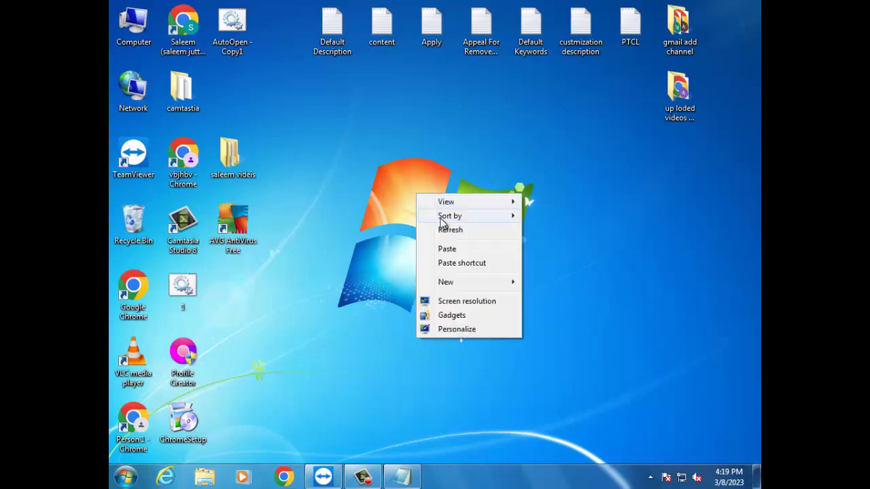
{"action": "left_click", "coordinate": [448, 231]}
{"action": "right_click", "coordinate": [405, 177]}
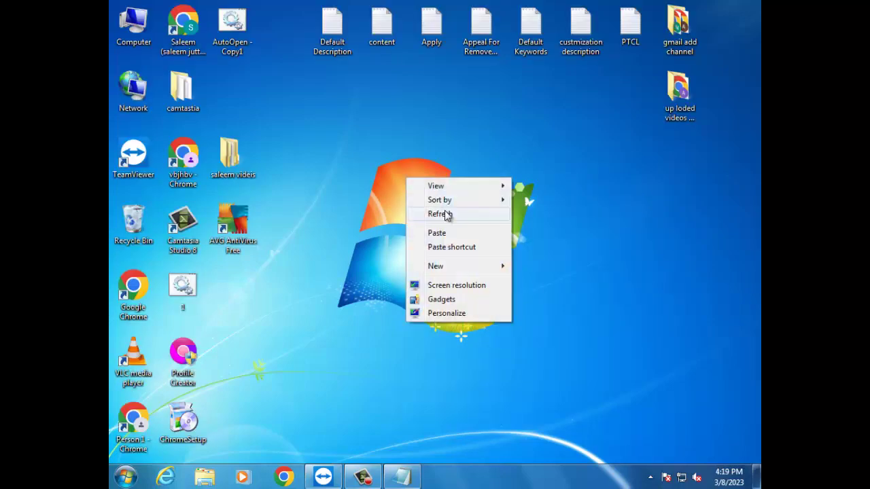
{"action": "left_click", "coordinate": [445, 215]}
{"action": "right_click", "coordinate": [422, 176]}
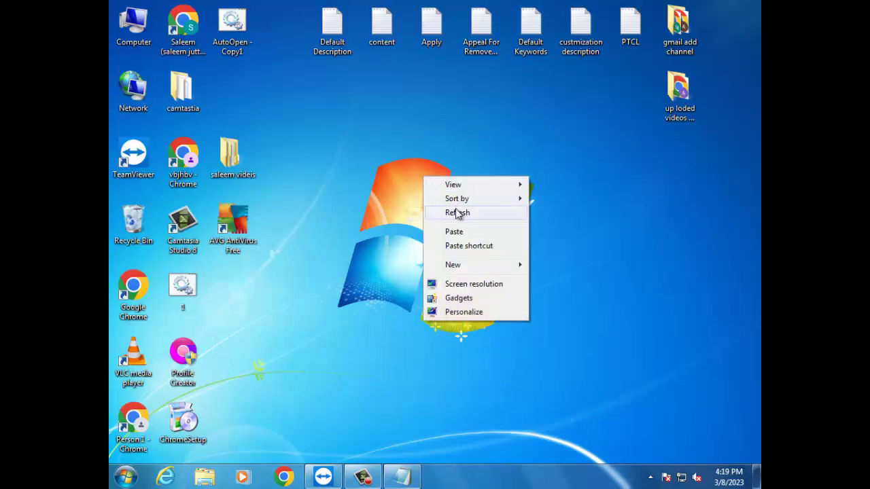
{"action": "left_click", "coordinate": [453, 211]}
{"action": "right_click", "coordinate": [399, 150]}
{"action": "left_click", "coordinate": [446, 186]}
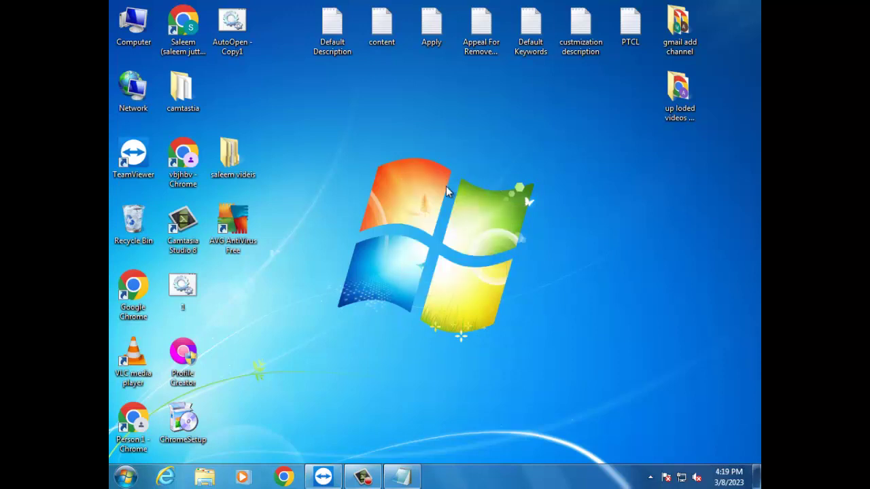
{"action": "right_click", "coordinate": [446, 187]}
{"action": "left_click", "coordinate": [477, 226]}
{"action": "right_click", "coordinate": [447, 198]}
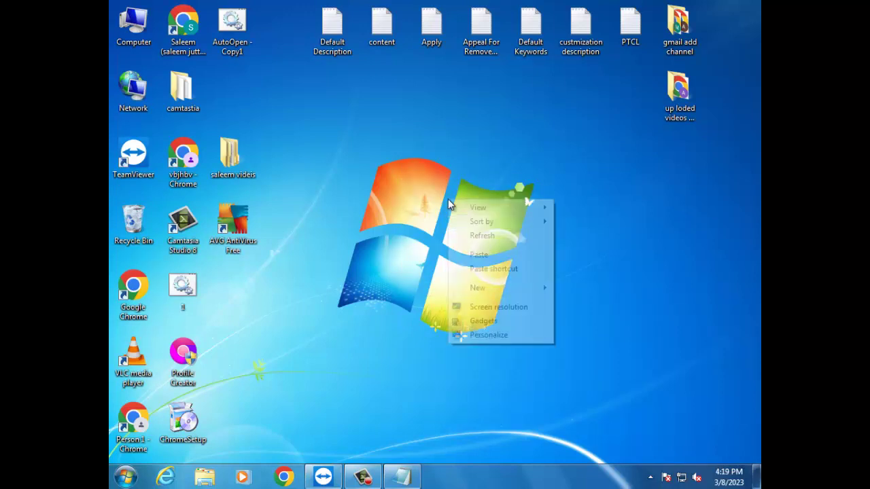
{"action": "left_click", "coordinate": [481, 235]}
{"action": "right_click", "coordinate": [455, 208]}
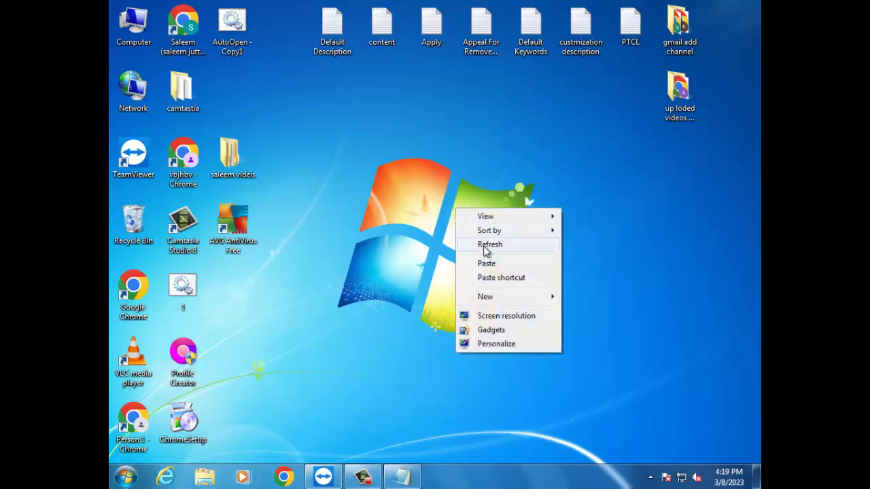
{"action": "left_click", "coordinate": [488, 244]}
{"action": "right_click", "coordinate": [462, 201]}
{"action": "left_click", "coordinate": [500, 240]}
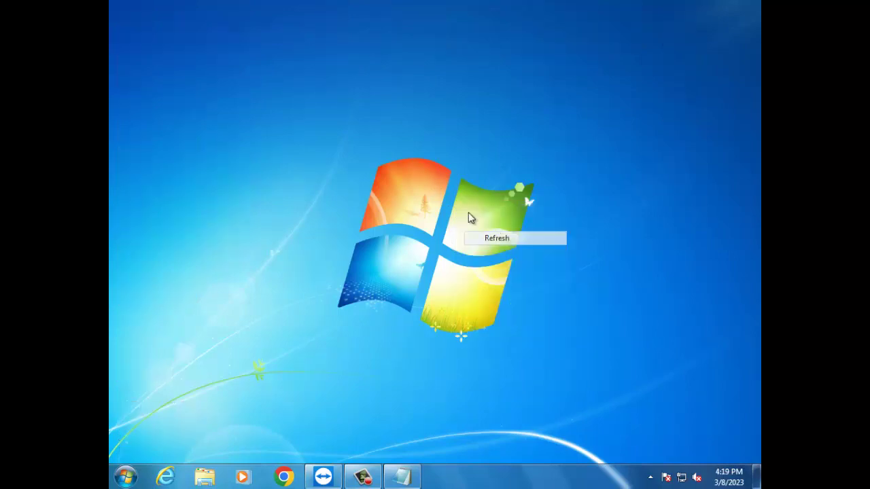
{"action": "right_click", "coordinate": [449, 205]}
{"action": "left_click", "coordinate": [484, 242]}
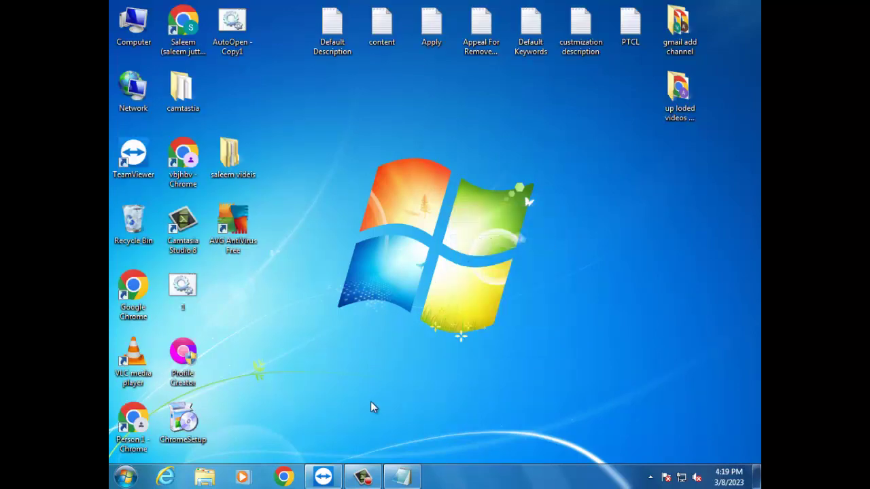
{"action": "left_click", "coordinate": [365, 478]}
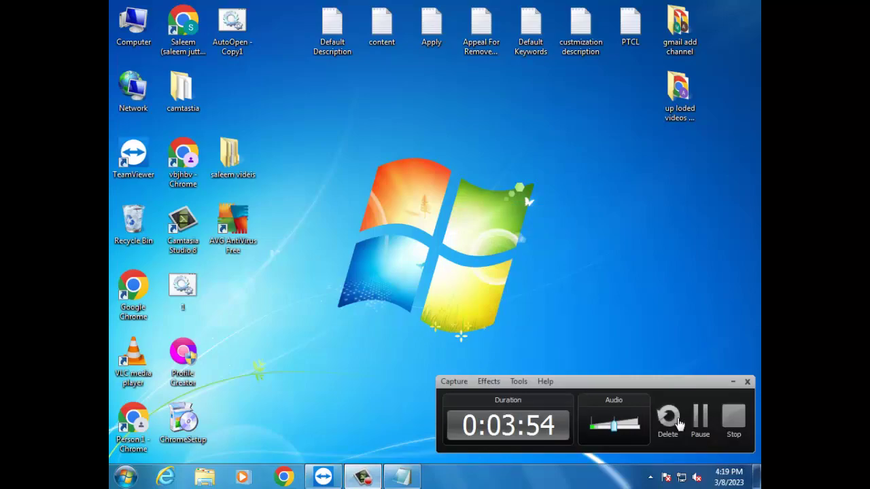